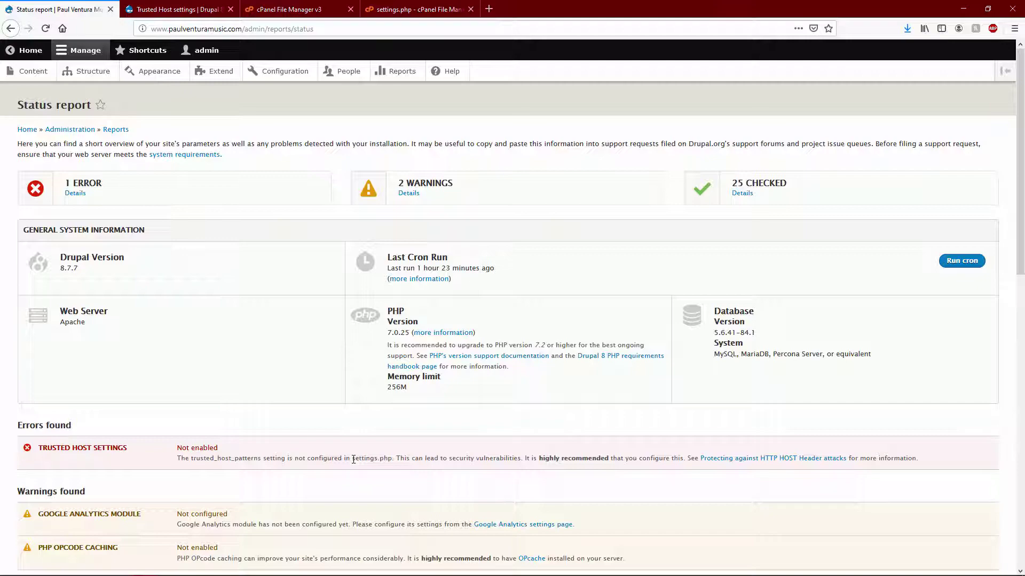
# - Check the Trusted Host settings documentation, then browse File Manager into the site's sites/default folder
pyautogui.click(154, 13)
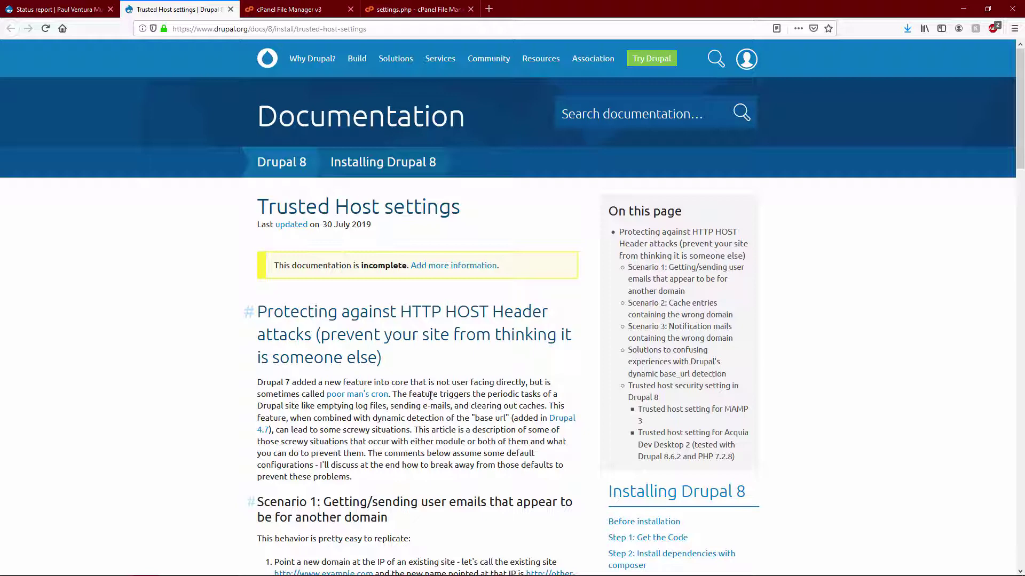
pyautogui.click(81, 10)
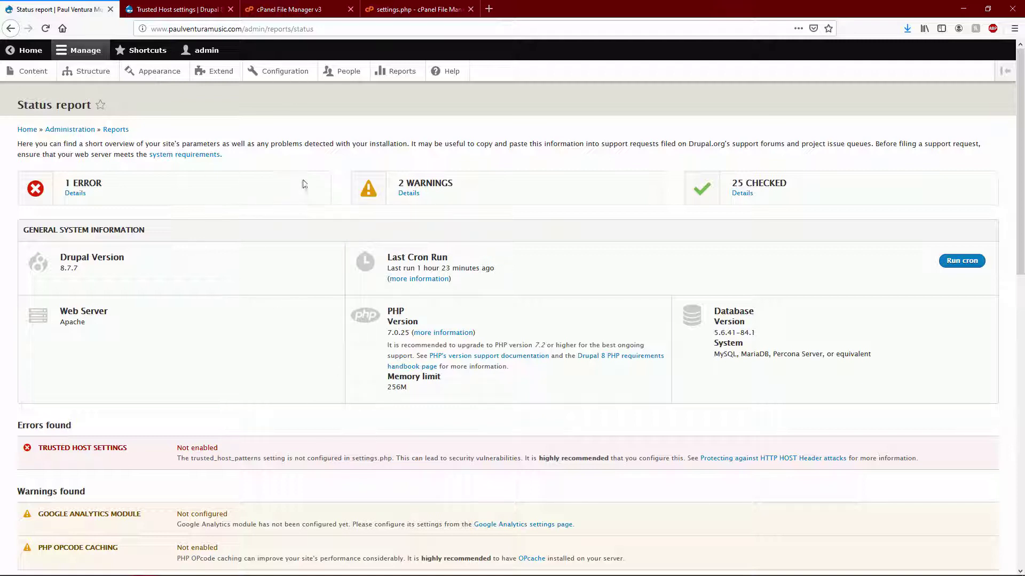
pyautogui.click(307, 11)
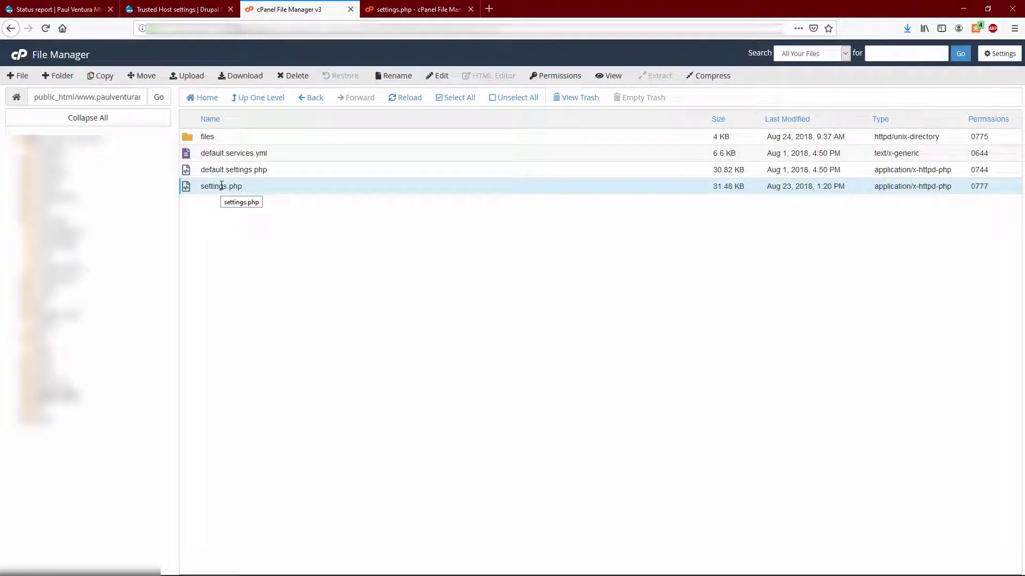
pyautogui.click(272, 104)
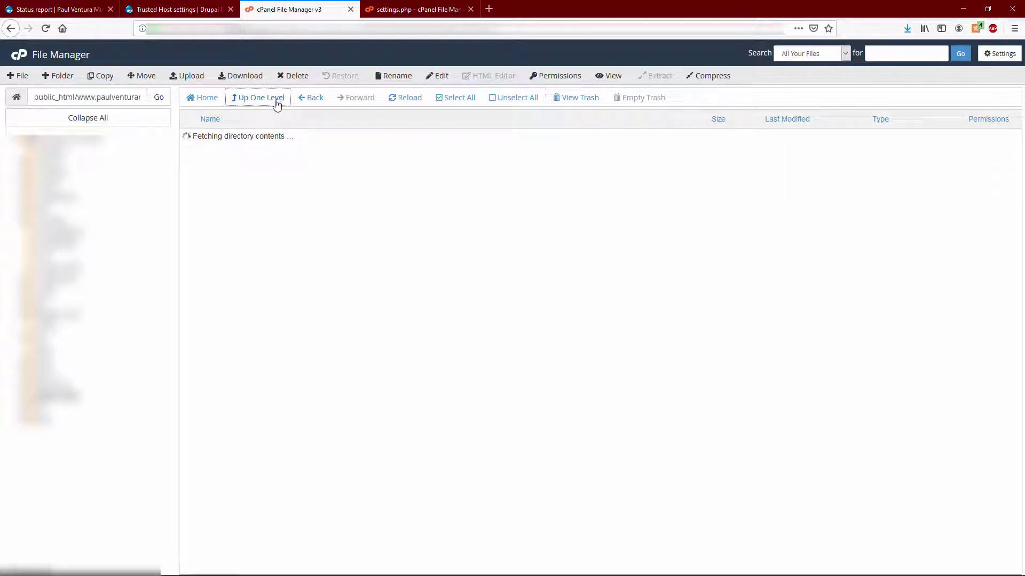
pyautogui.click(273, 104)
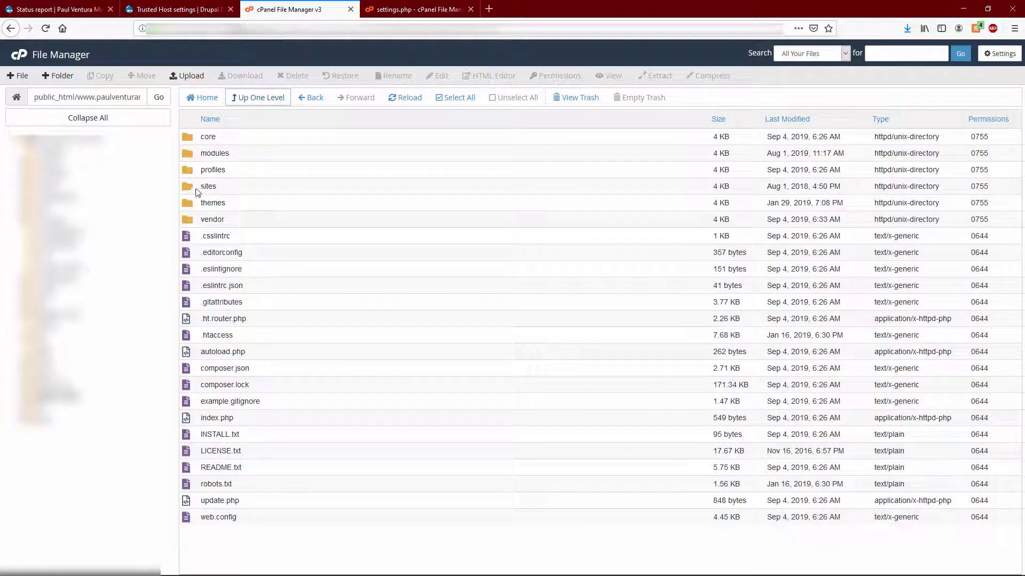
pyautogui.doubleClick(189, 187)
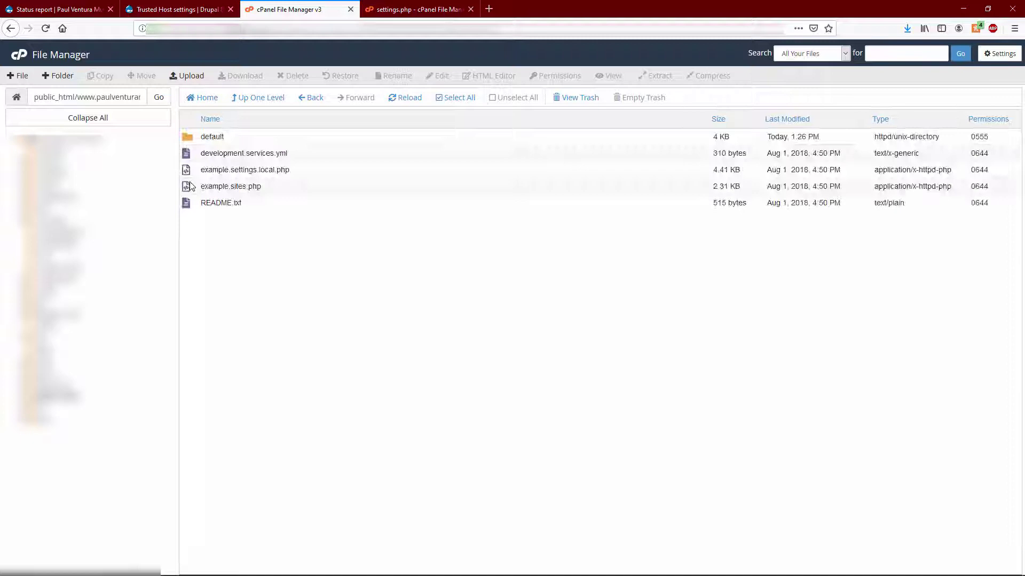
pyautogui.doubleClick(191, 140)
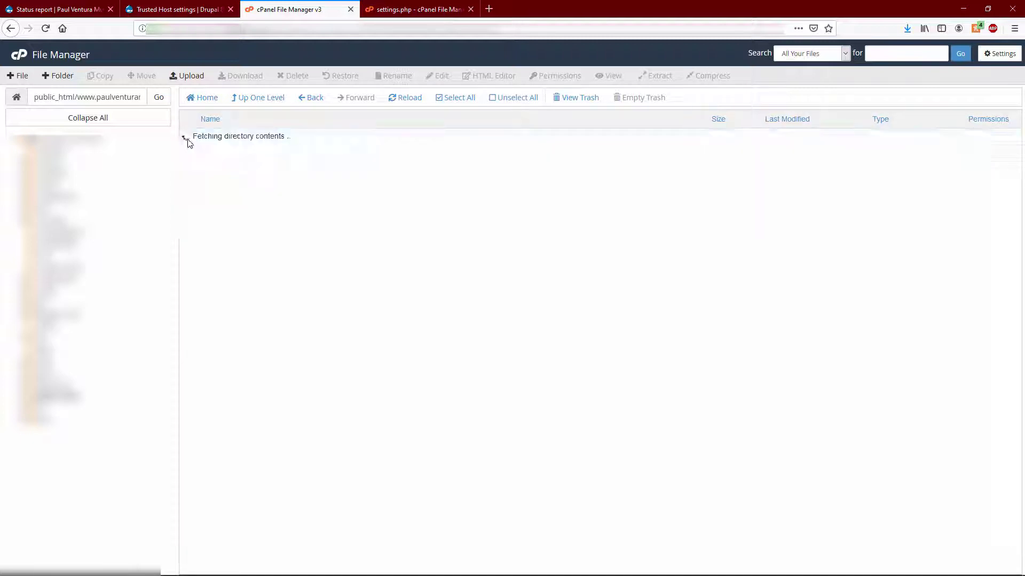
# - Reopen the default folder and select settings.php
pyautogui.click(190, 188)
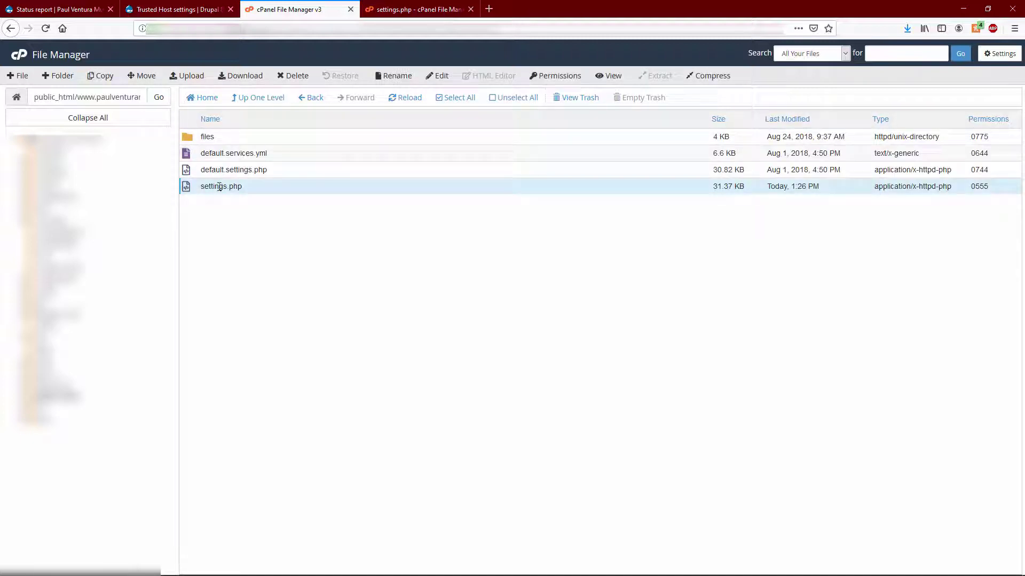
pyautogui.click(263, 101)
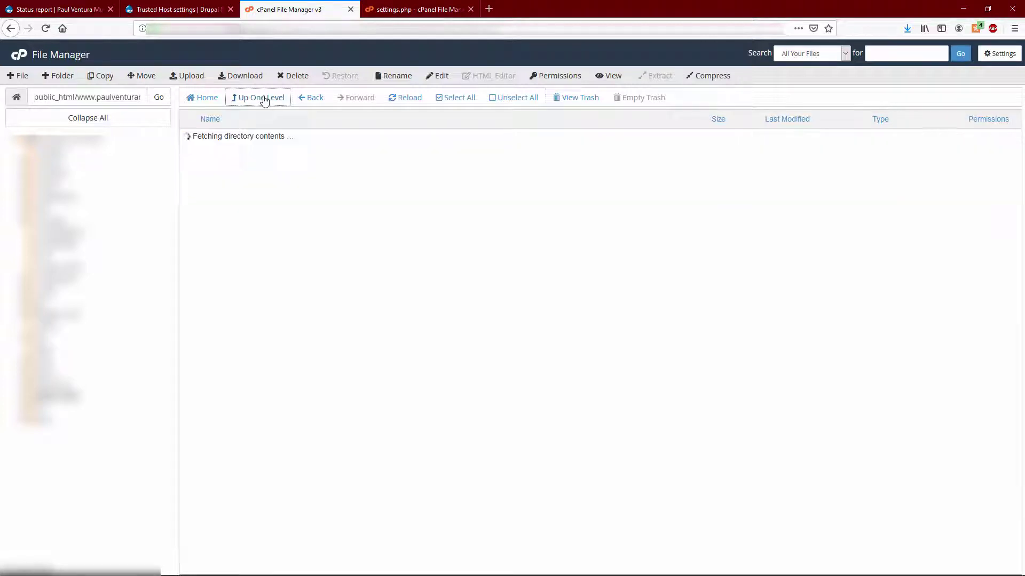
pyautogui.click(221, 136)
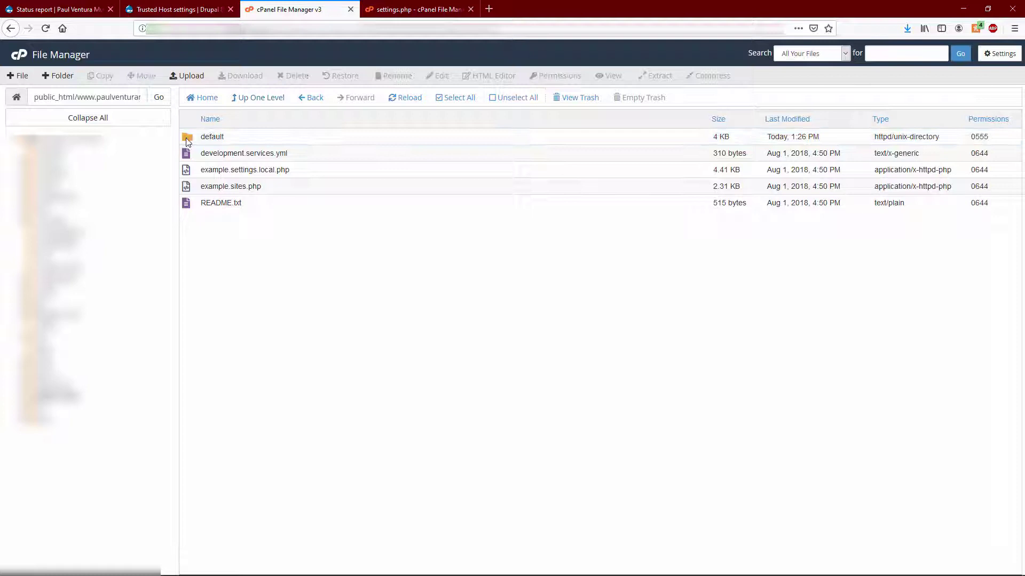
pyautogui.doubleClick(209, 135)
pyautogui.click(225, 186)
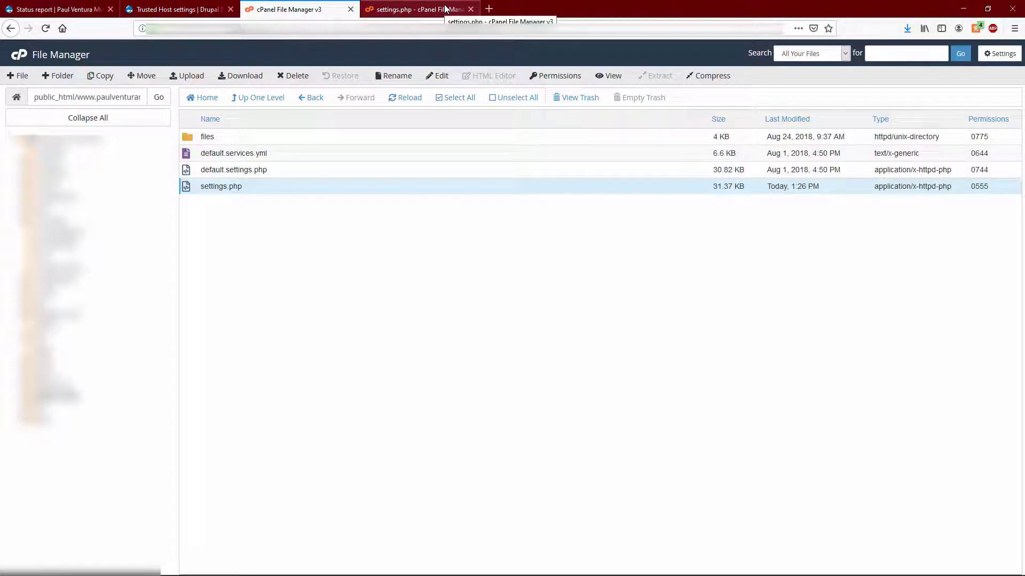
# - Grant write permission to owner, group and everyone, setting settings.php to 0777
pyautogui.click(552, 76)
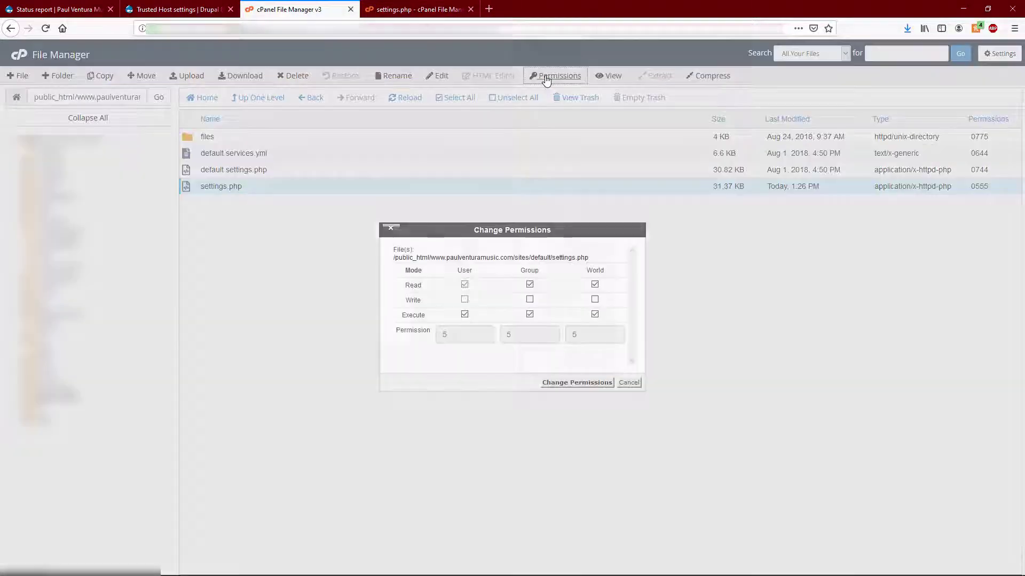
pyautogui.click(464, 299)
pyautogui.click(529, 299)
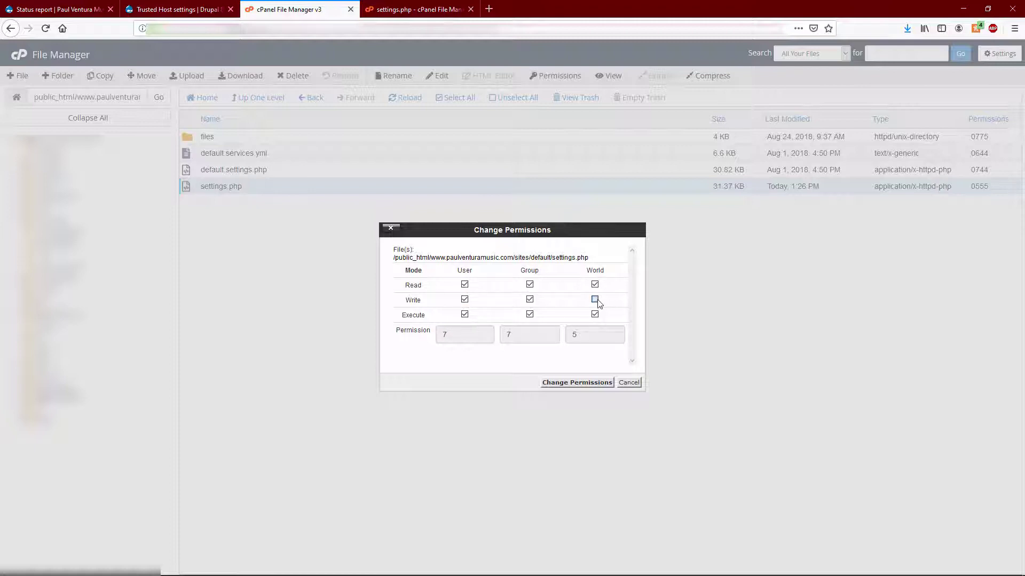
pyautogui.click(595, 300)
pyautogui.click(587, 383)
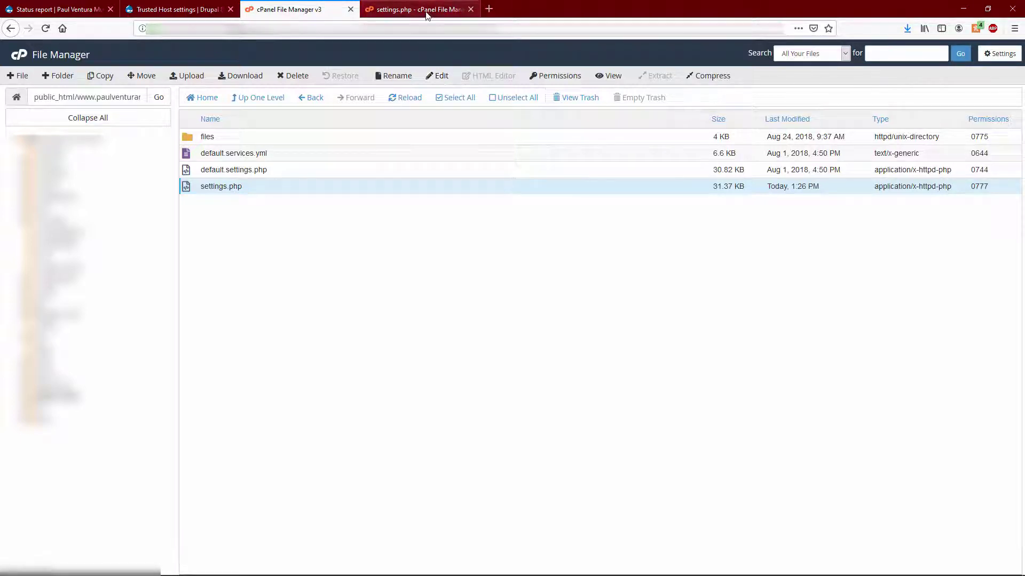
# - In the settings.php editor, replace the domain names on trusted_host_patterns lines 803 and 804 with 'example'
pyautogui.click(427, 10)
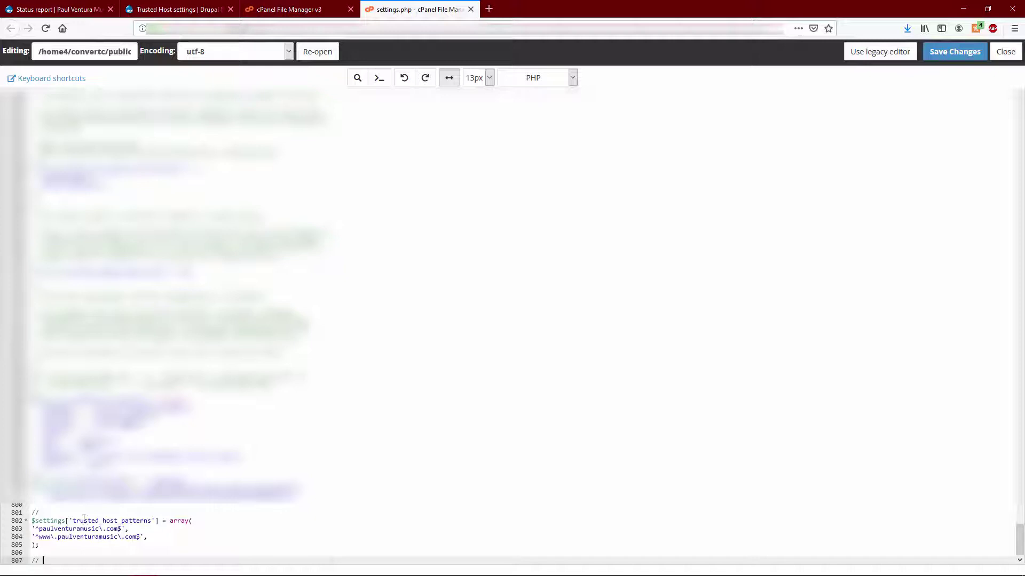
pyautogui.click(71, 512)
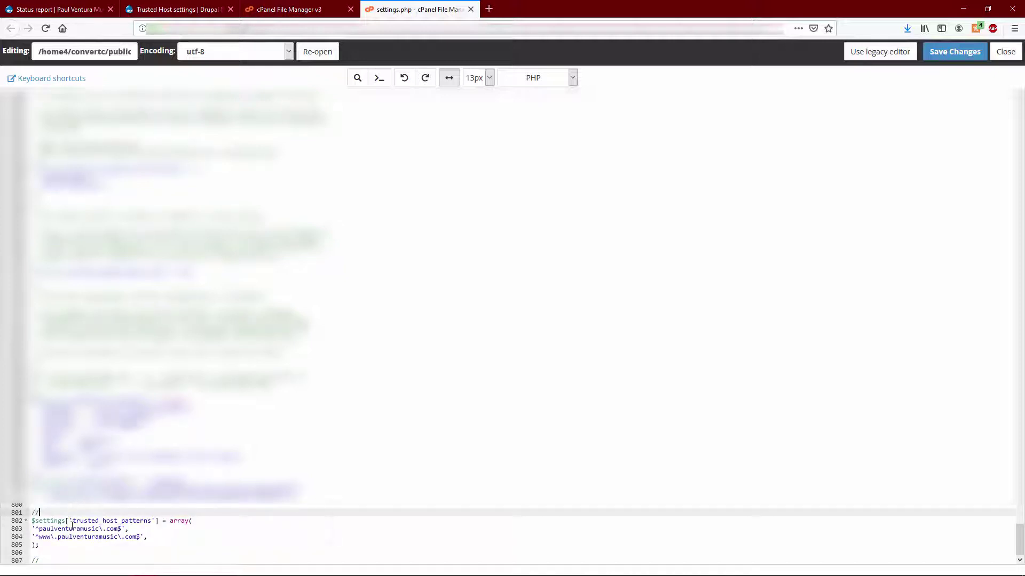
pyautogui.doubleClick(70, 529)
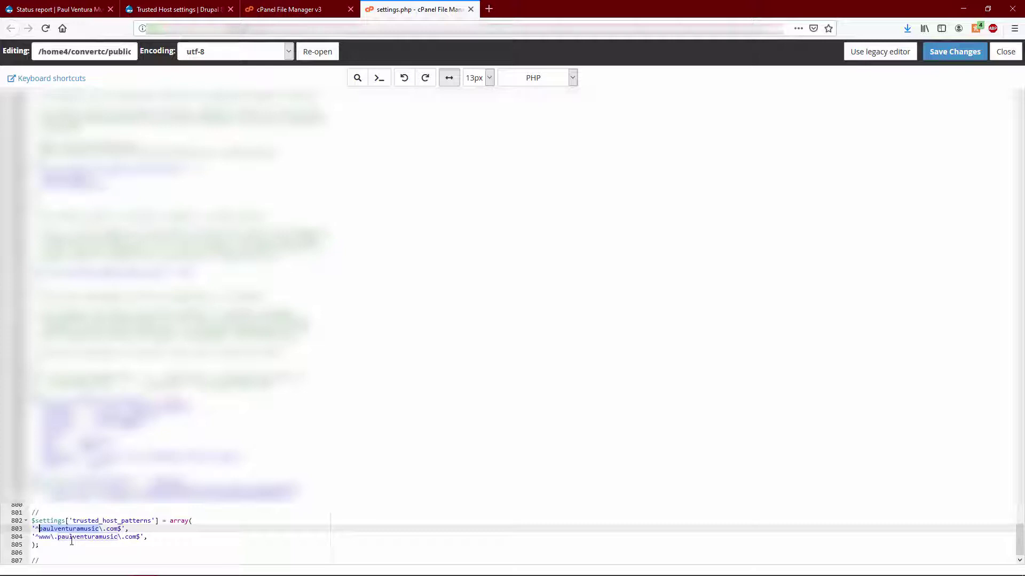
pyautogui.write('example')
pyautogui.press('Down')
pyautogui.press('Delete')
pyautogui.press('Delete')
pyautogui.press('Delete')
pyautogui.press('Delete')
pyautogui.press('Delete')
pyautogui.press('Delete')
pyautogui.press('Delete')
pyautogui.press('Delete')
pyautogui.press('Delete')
pyautogui.press('Delete')
pyautogui.press('Delete')
pyautogui.press('Delete')
pyautogui.press('Delete')
pyautogui.press('Delete')
pyautogui.press('Delete')
pyautogui.press('Delete')
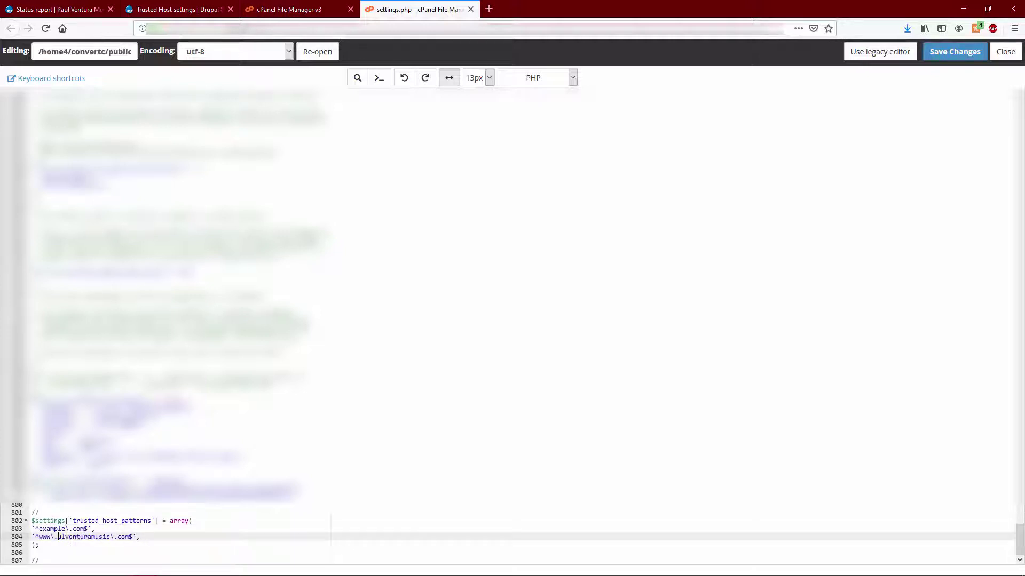
pyautogui.write('example')
# - Change 'example' on line 804 to 'paulventuramusic'
pyautogui.click(50, 529)
pyautogui.click(70, 537)
pyautogui.doubleClick(69, 537)
pyautogui.write('paulventuramusic')
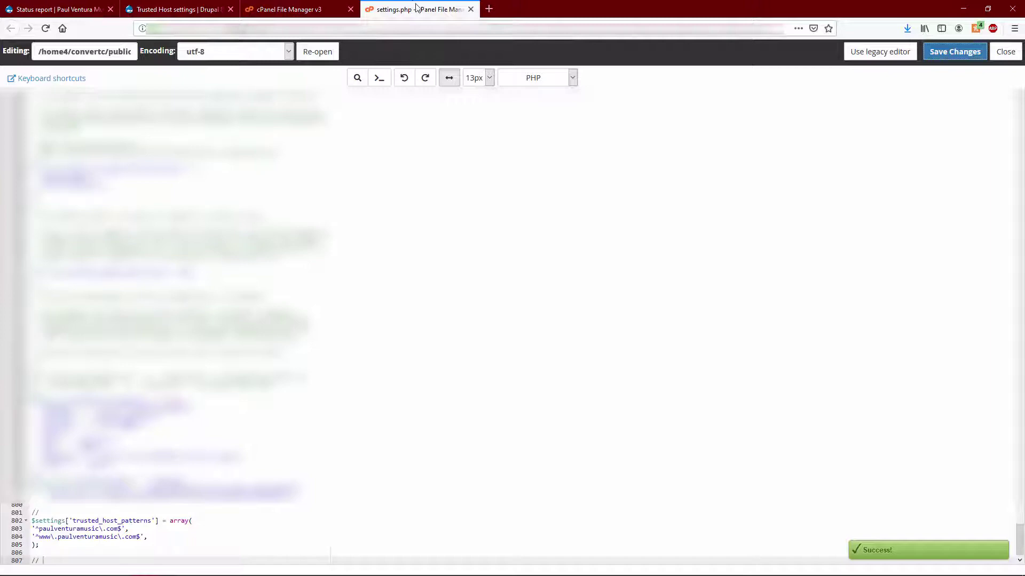
# - Close the editor and lock settings.php to 0444 by removing all write and execute permissions
pyautogui.middleClick(417, 8)
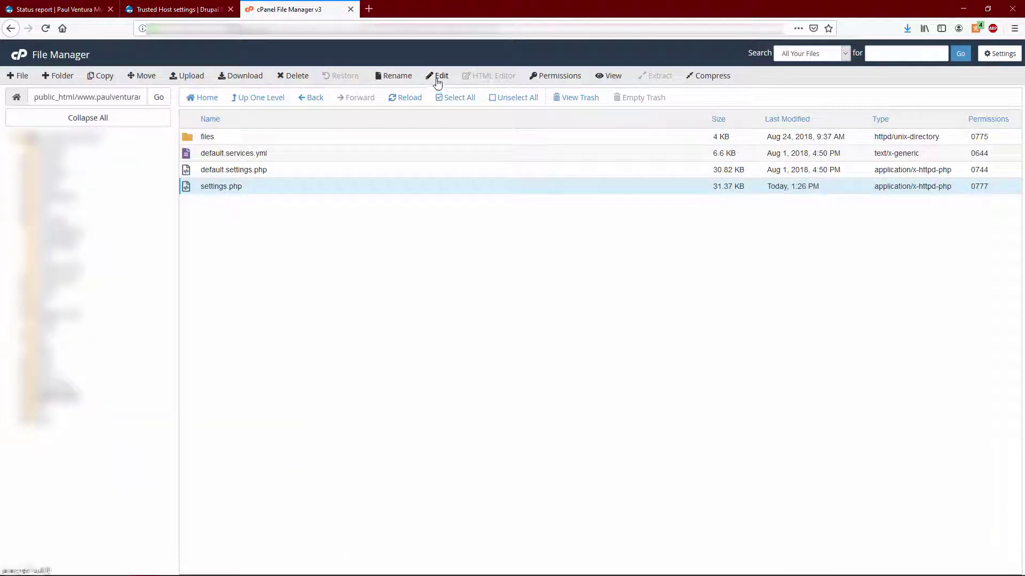
pyautogui.click(555, 75)
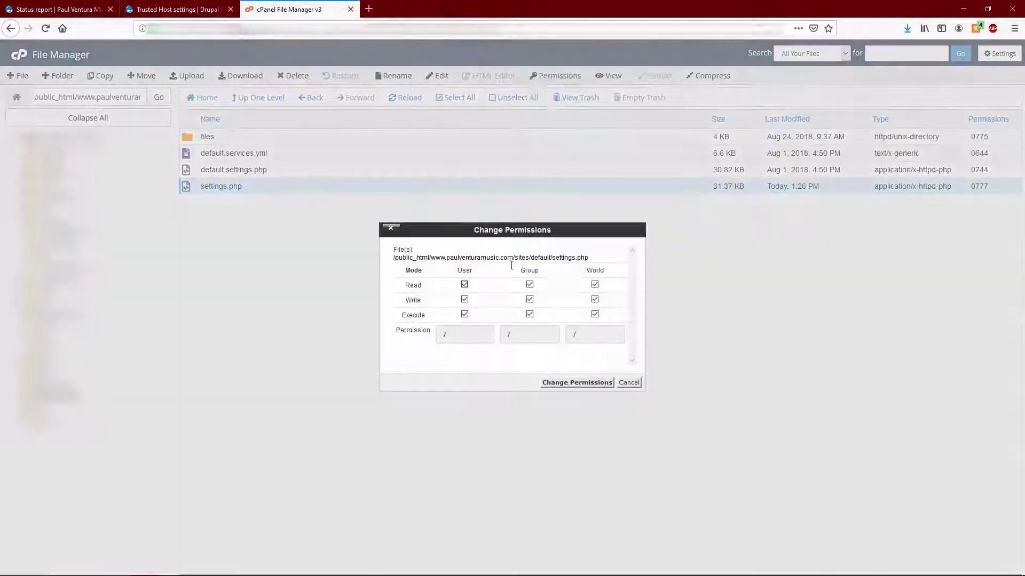
pyautogui.click(465, 314)
pyautogui.click(530, 300)
pyautogui.click(464, 299)
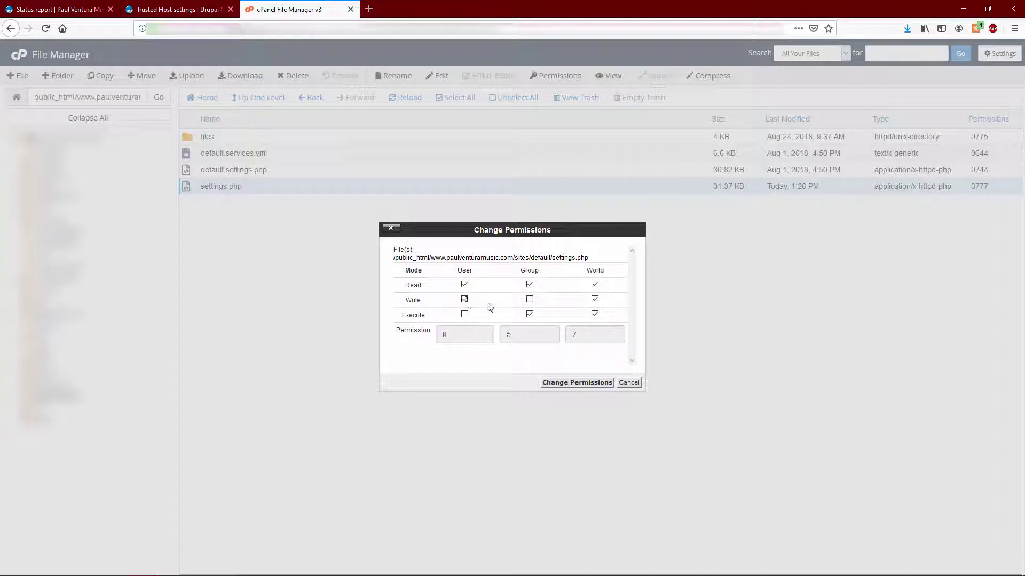
pyautogui.click(530, 314)
pyautogui.click(594, 315)
pyautogui.click(595, 300)
pyautogui.click(572, 383)
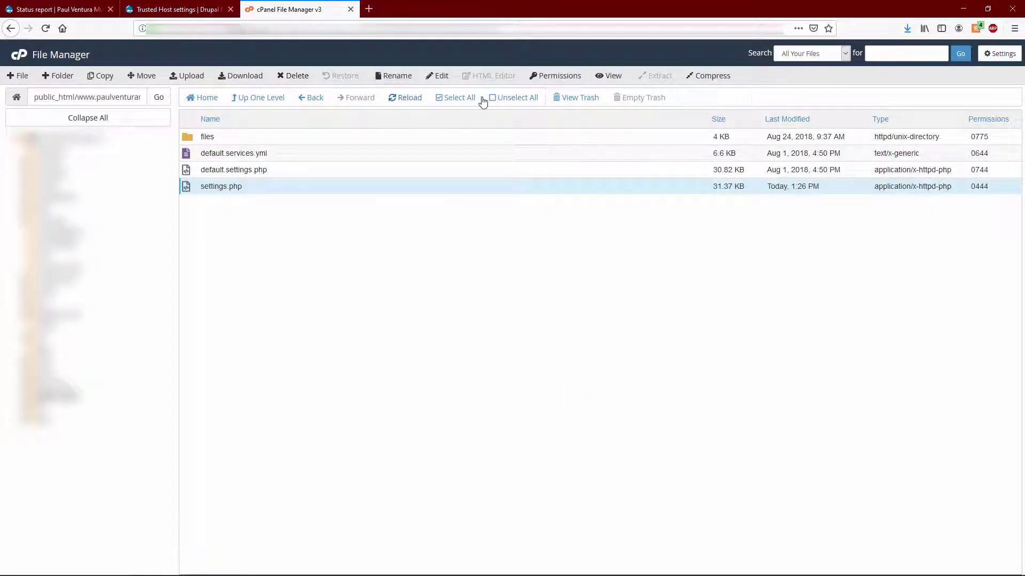
# - Set the default folder to 0555 and return to the Drupal status report
pyautogui.click(258, 97)
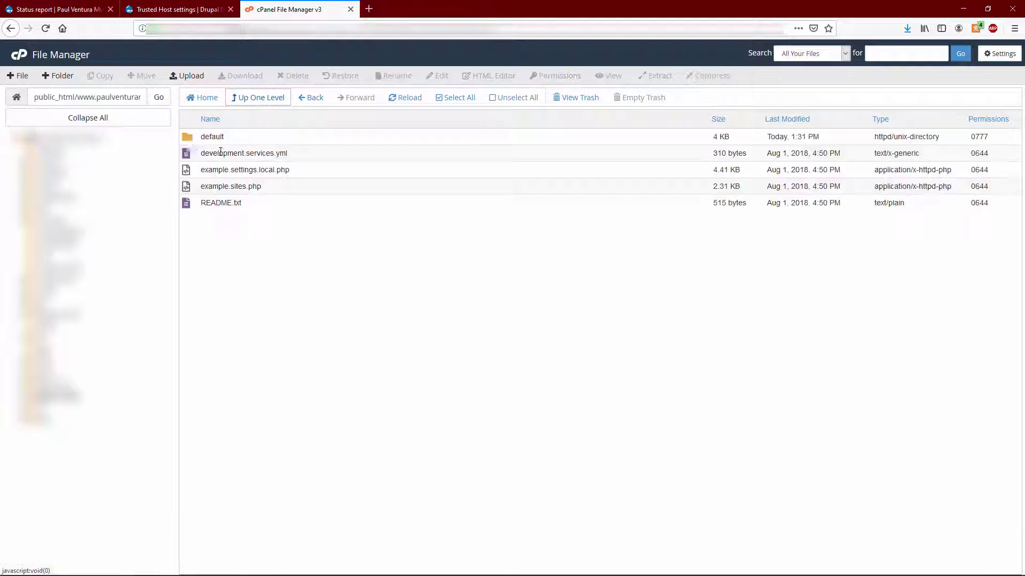
pyautogui.click(191, 140)
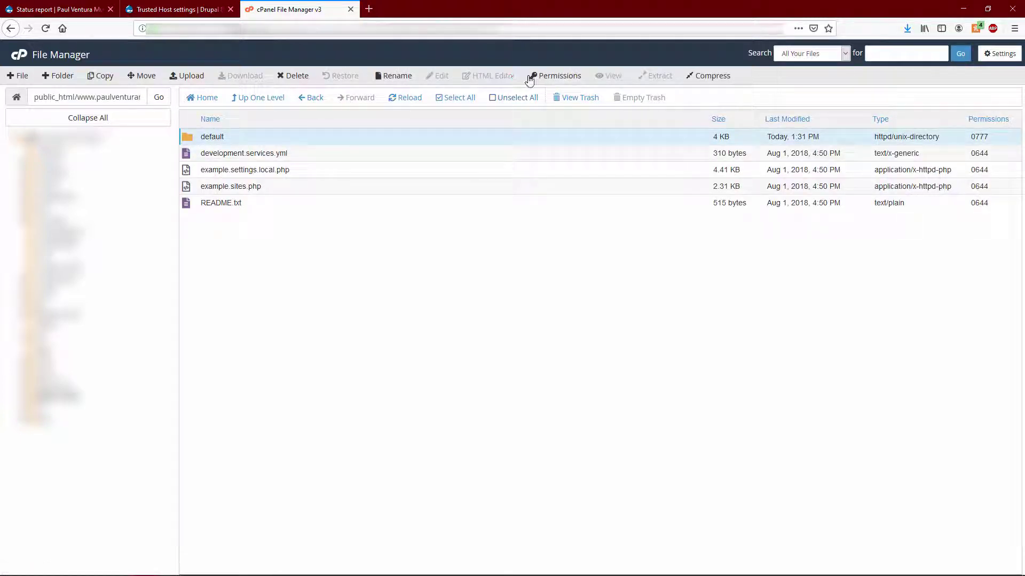
pyautogui.click(555, 75)
pyautogui.click(529, 299)
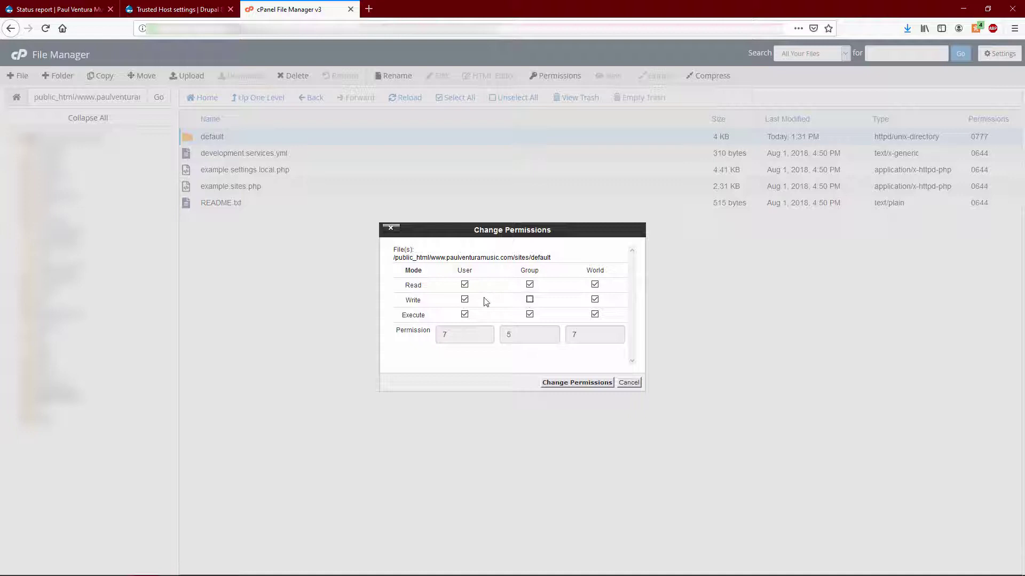
pyautogui.click(594, 299)
pyautogui.click(464, 300)
pyautogui.click(583, 384)
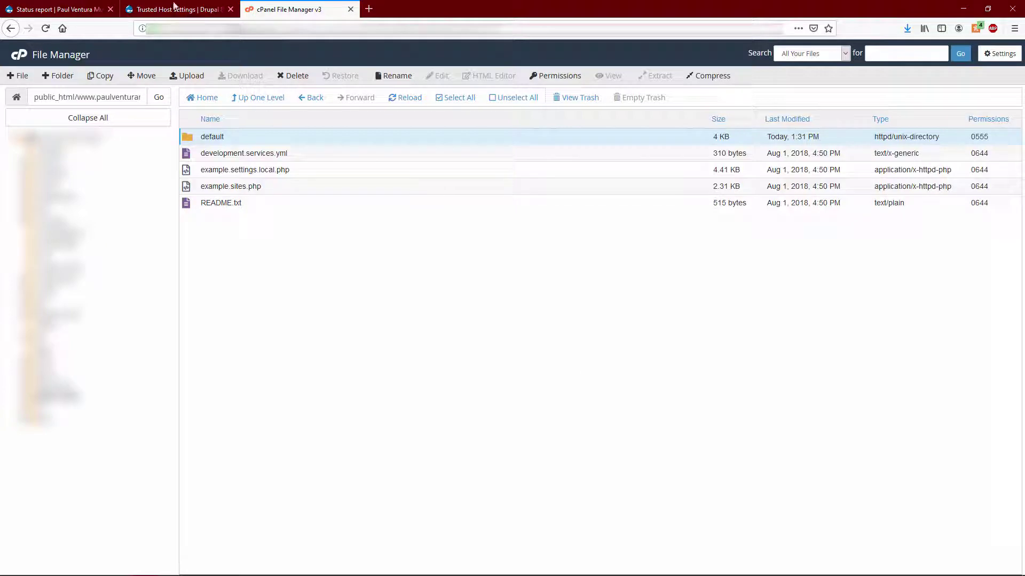
pyautogui.click(68, 16)
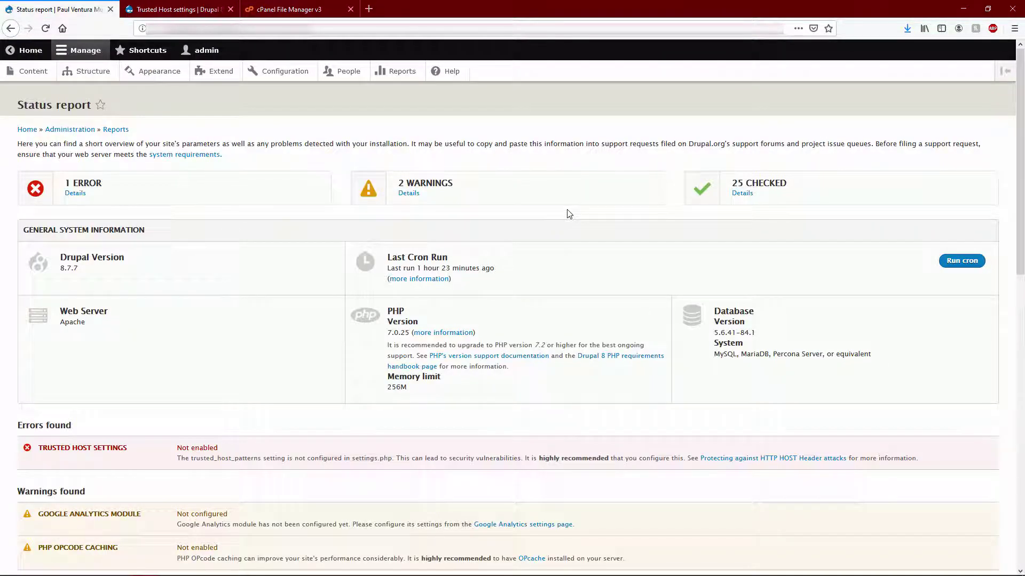
# - Reload the Drupal Status report page with F5
pyautogui.press('F5')
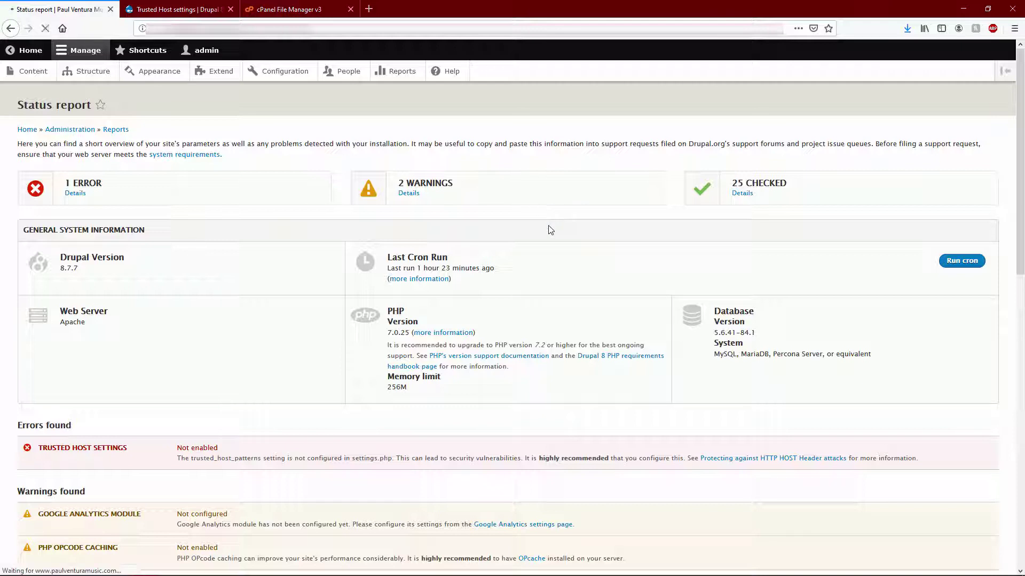